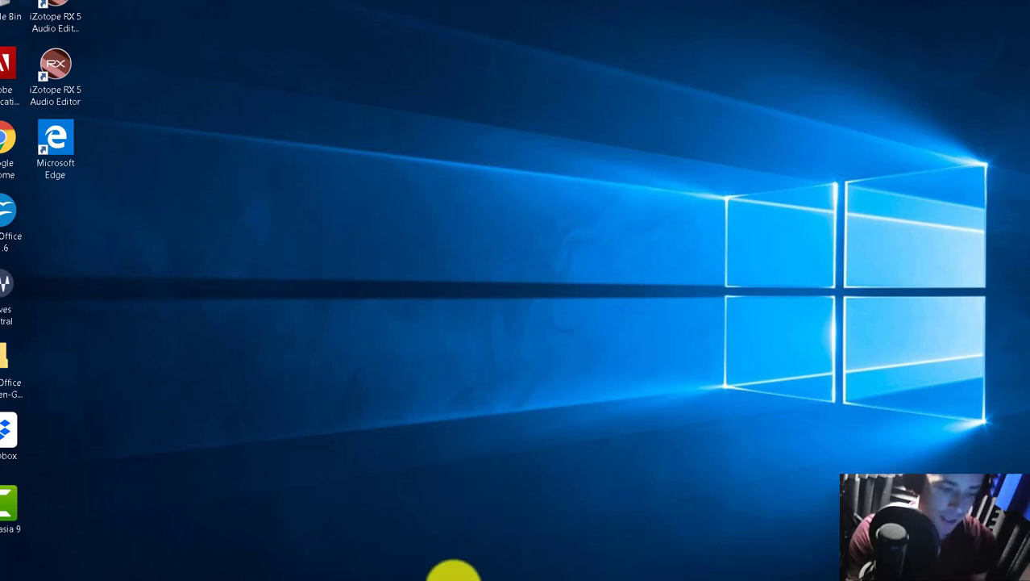
Step: Switch to Adobe Audition and play back the okay.mp3 voice recording
click(456, 575)
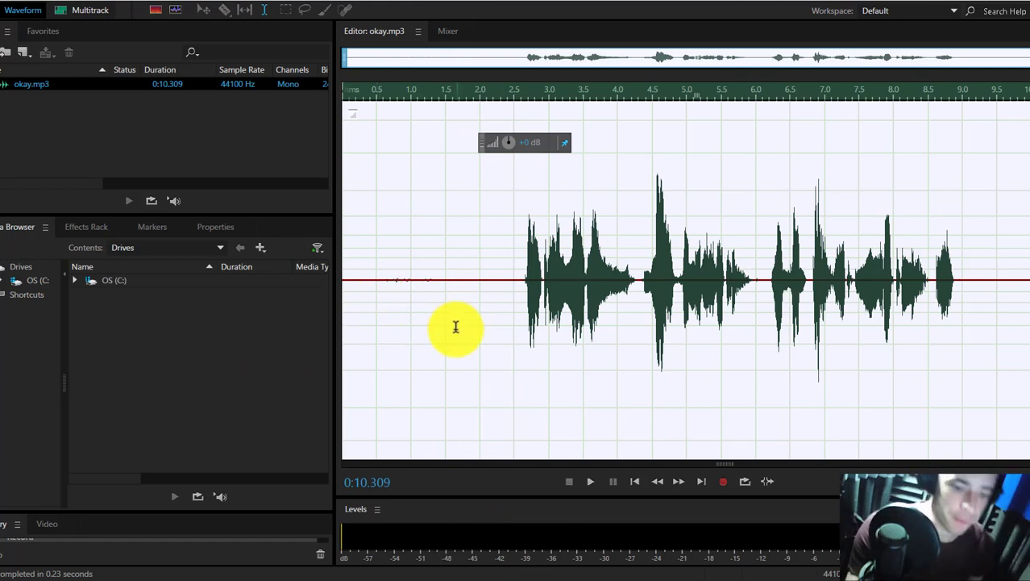
key(space)
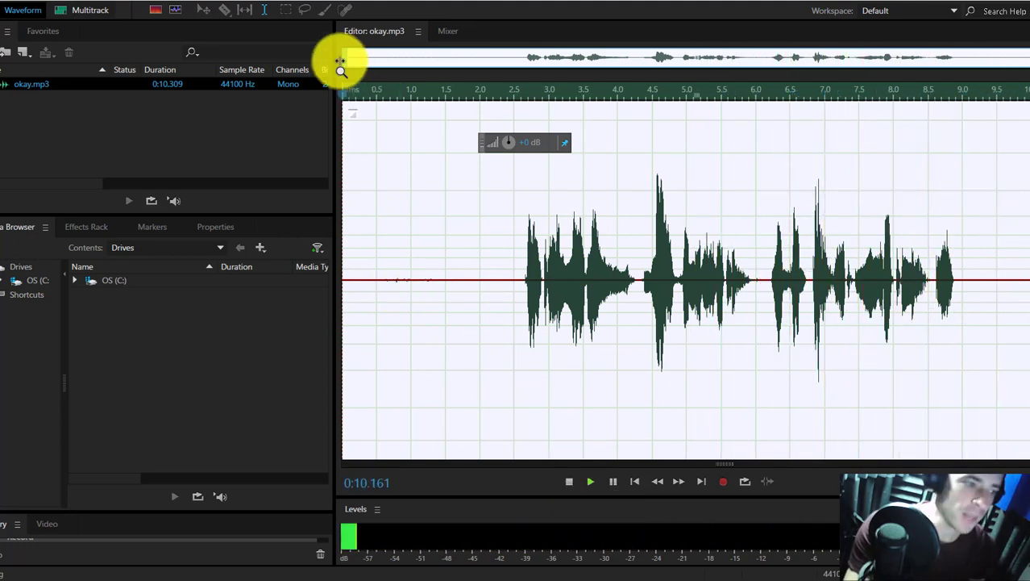
Step: Select the silent opening from the start to about 2.4 seconds and capture it as the noise print
click(404, 206)
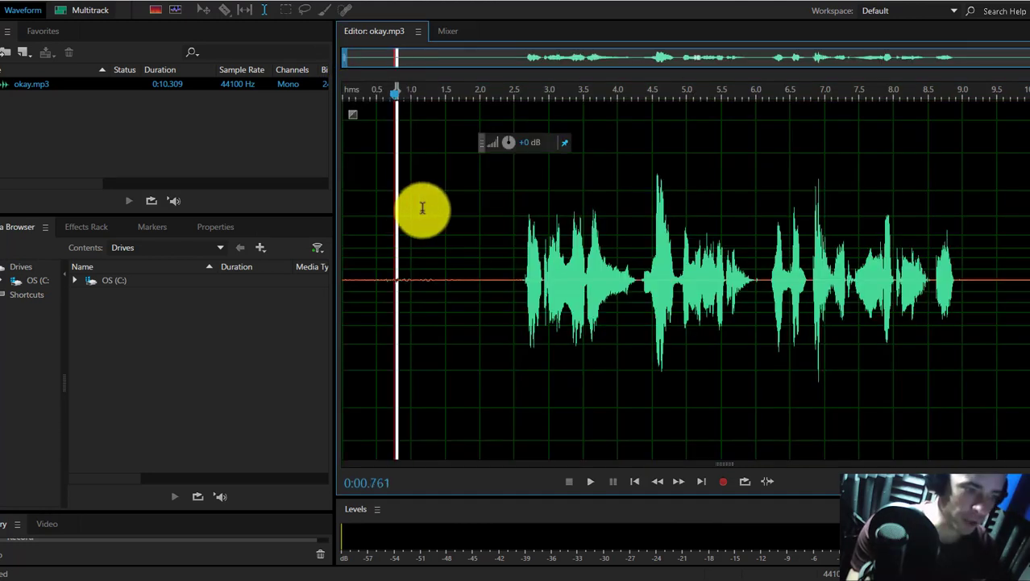
drag(419, 209, 508, 230)
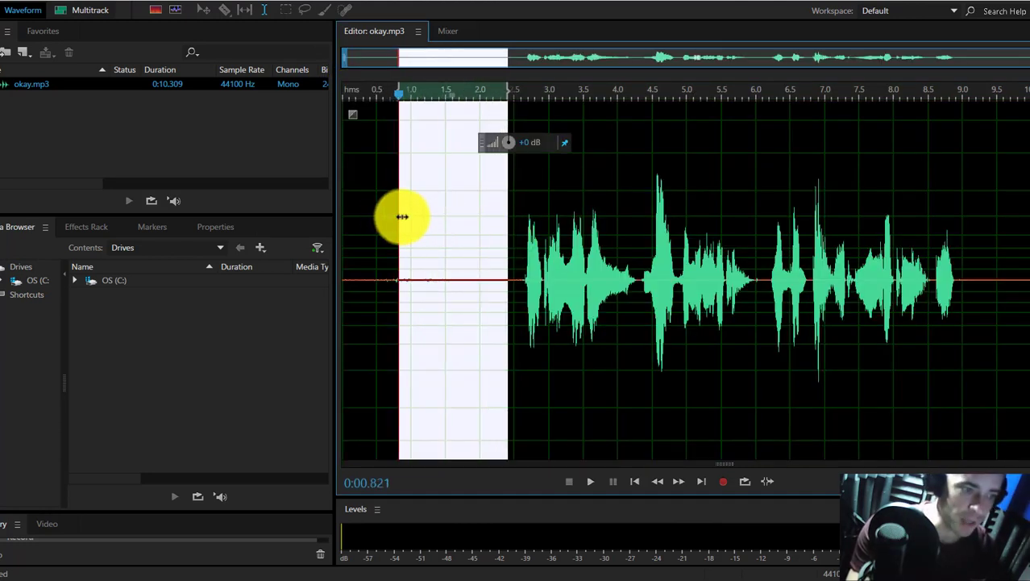
drag(400, 214, 320, 211)
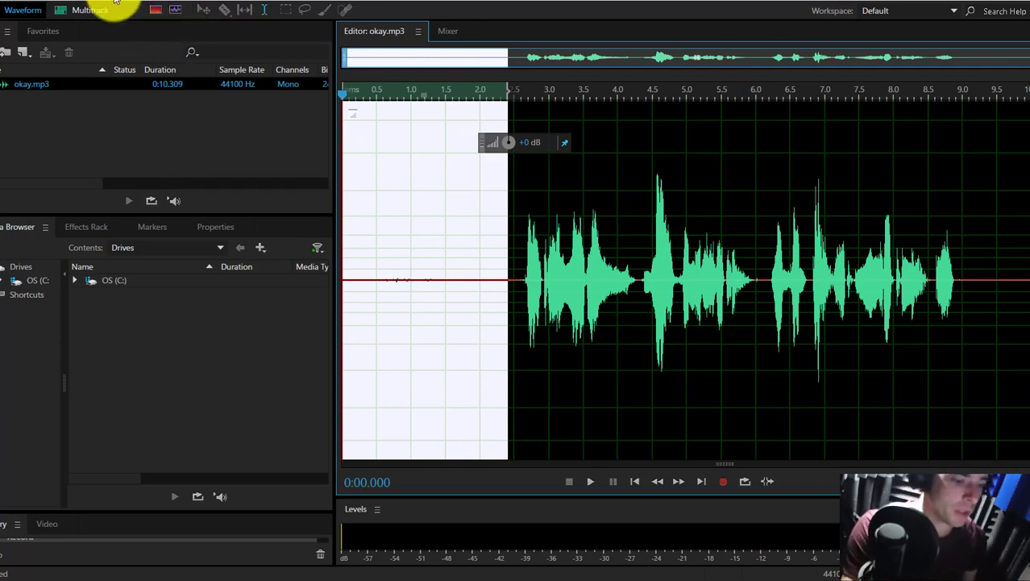
click(115, 2)
mouse_move(231, 217)
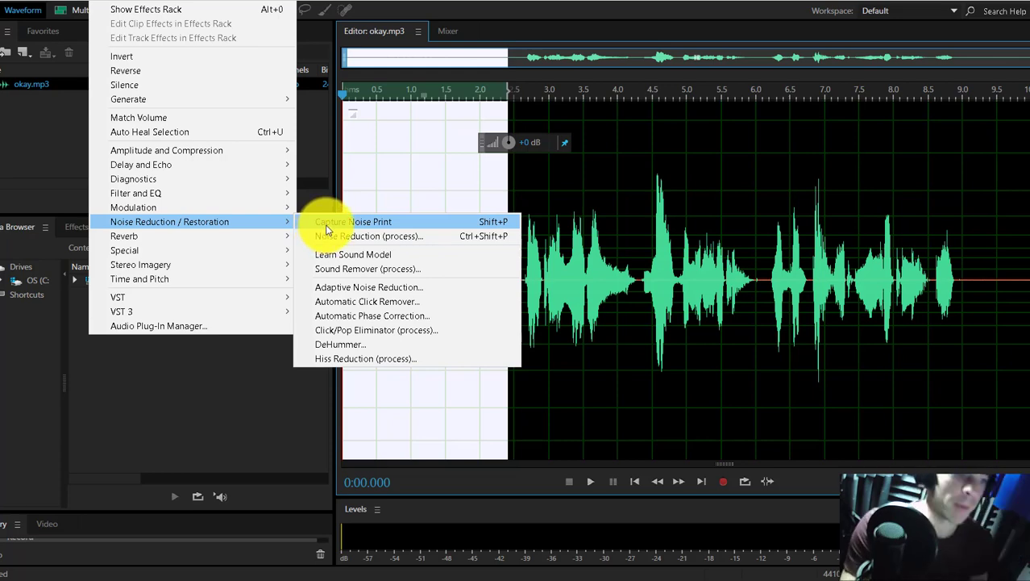
click(323, 225)
click(516, 238)
Step: Apply Noise Reduction to the entire recording with 100% noise reduction, reducing by 40 dB
key(ctrl+a)
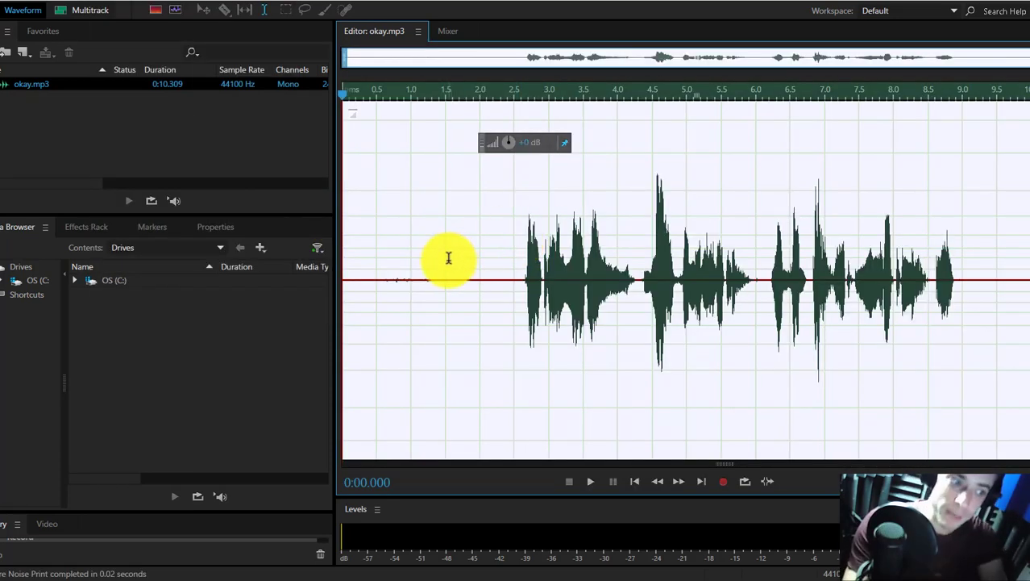
click(131, 1)
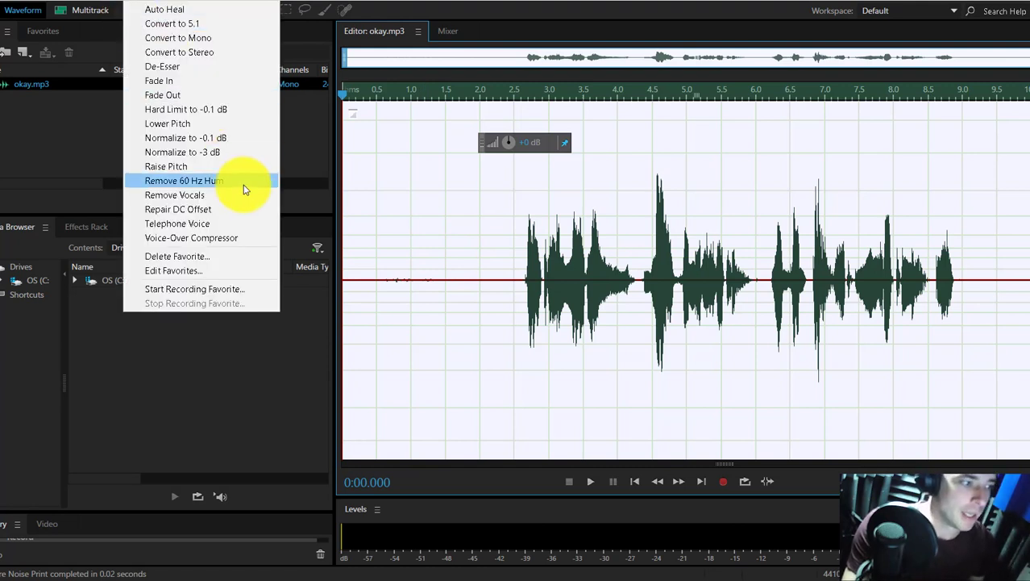
mouse_move(109, 0)
mouse_move(238, 221)
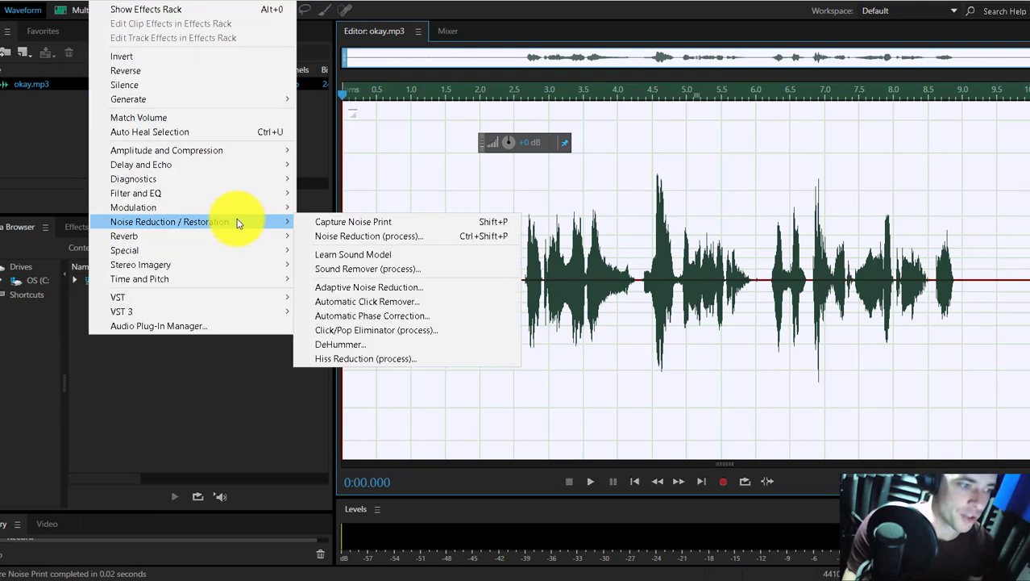
click(377, 237)
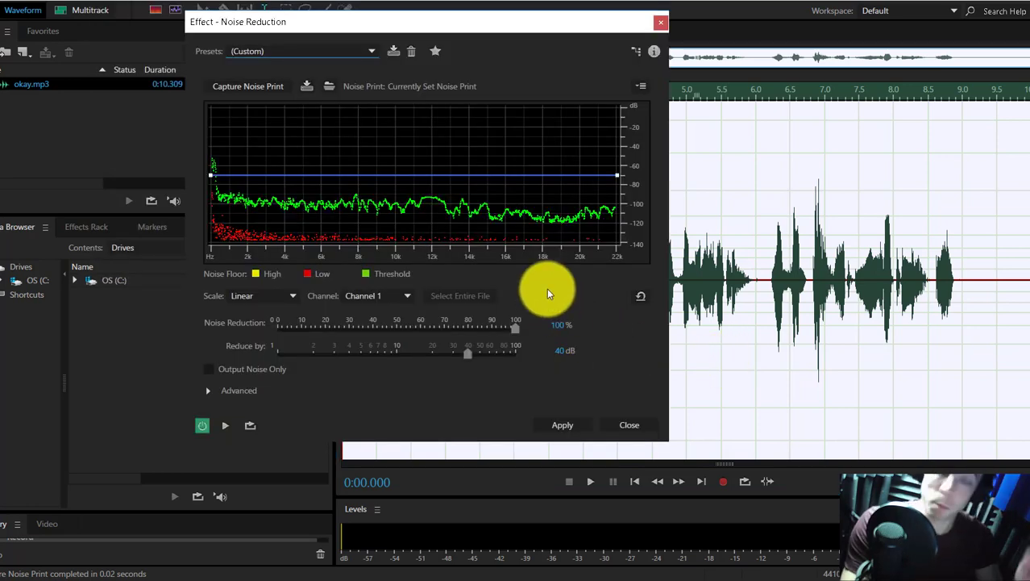
click(575, 425)
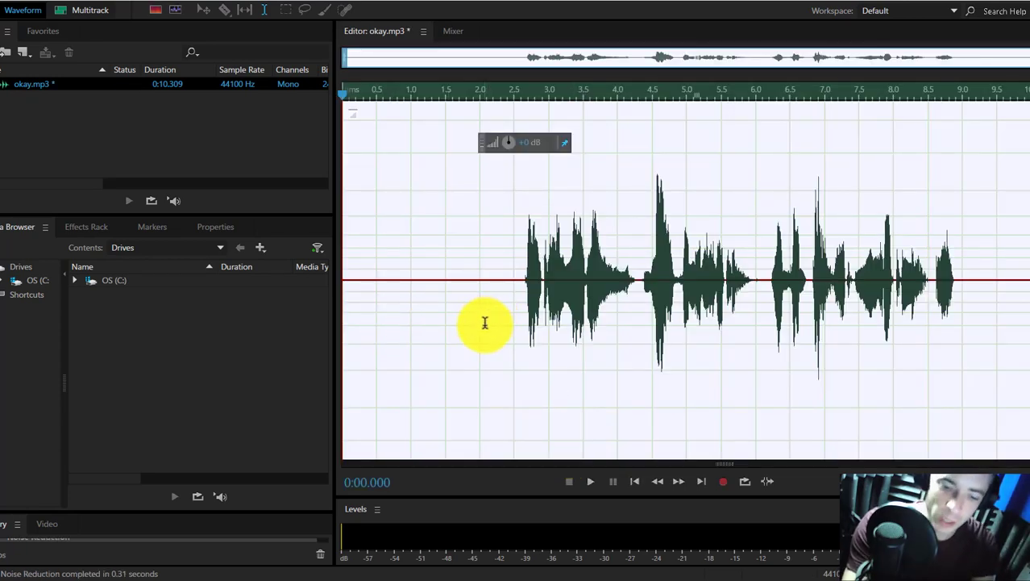
Step: Play back the noise-reduced recording and examine the pause at about 6 seconds closely for leftover noise
key(space)
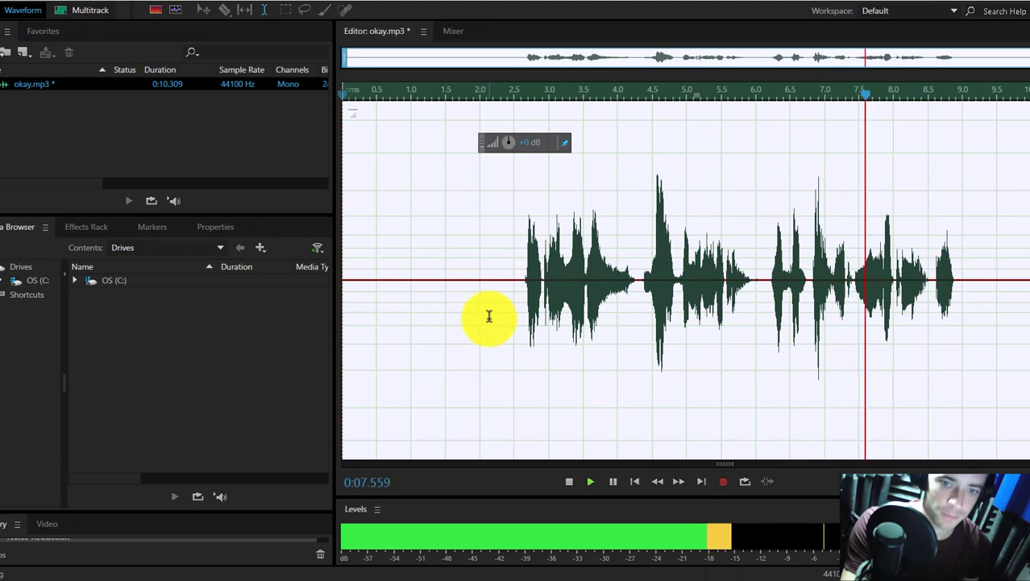
drag(345, 62, 637, 64)
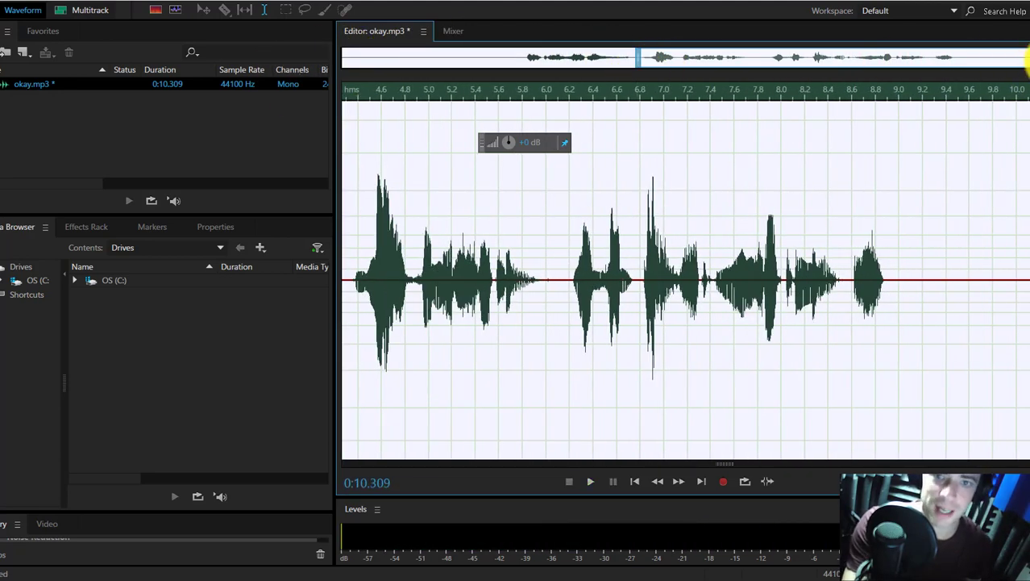
drag(943, 89, 828, 107)
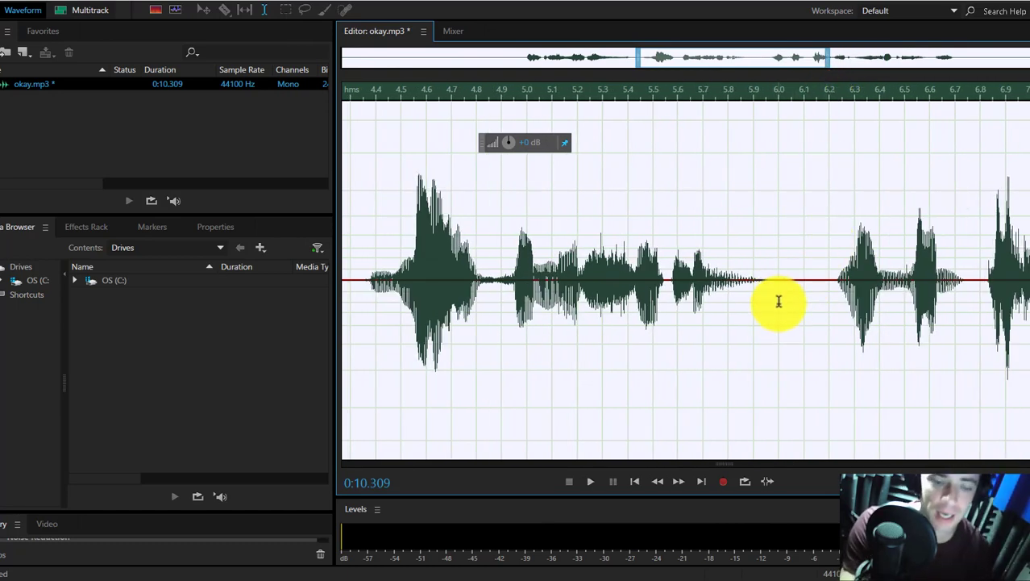
click(779, 300)
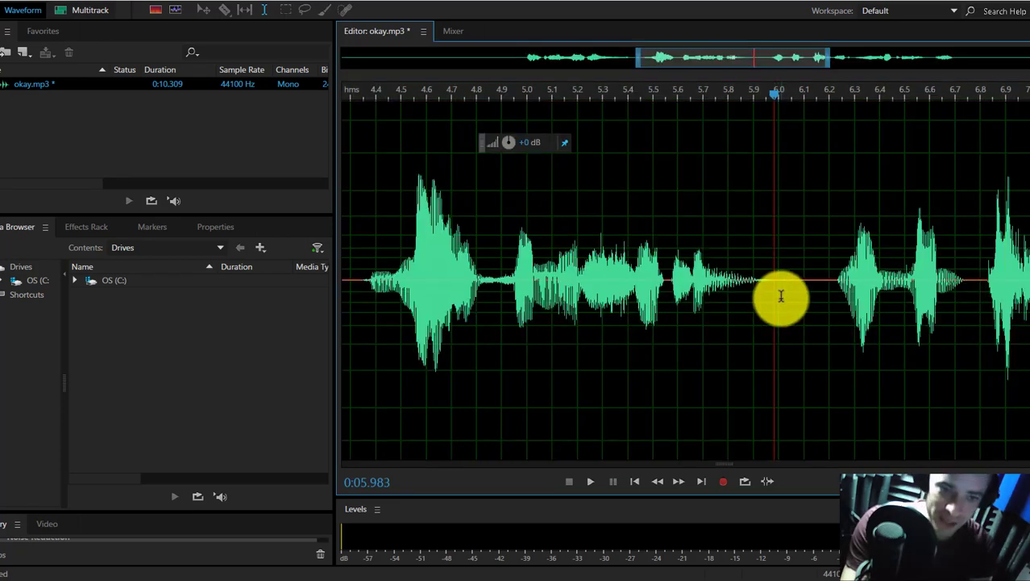
drag(639, 57, 731, 60)
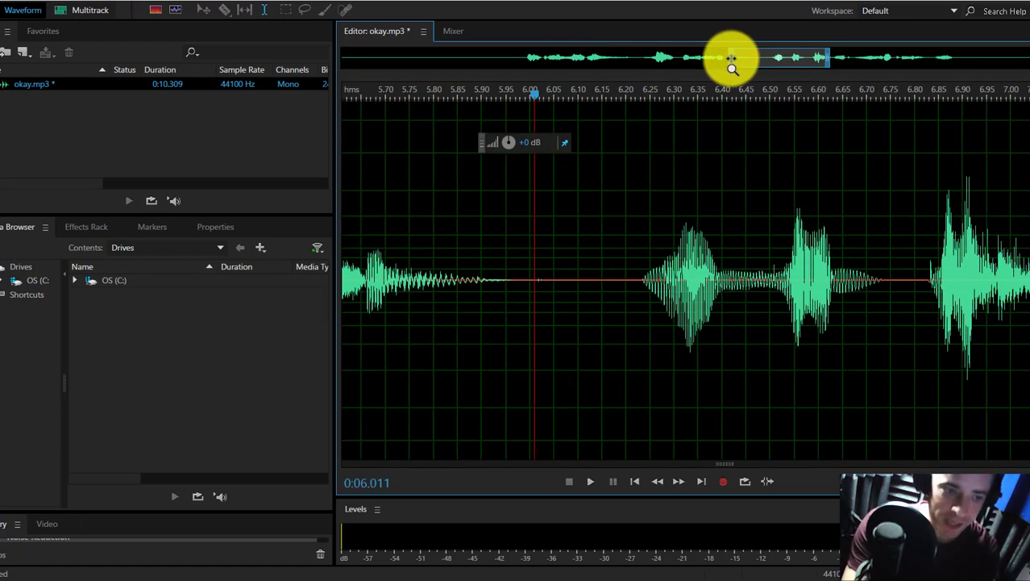
key(space)
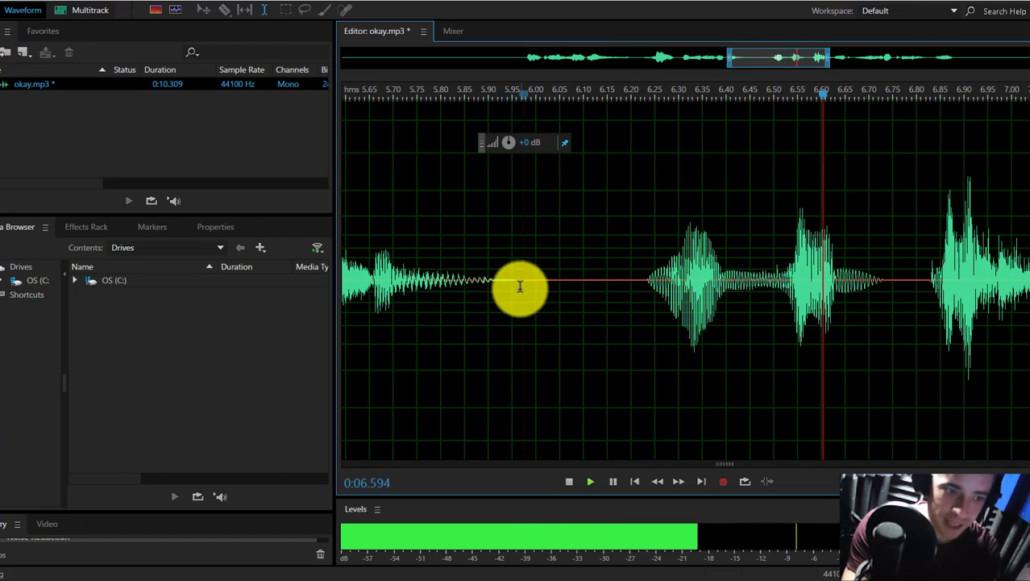
click(517, 94)
drag(530, 123, 593, 128)
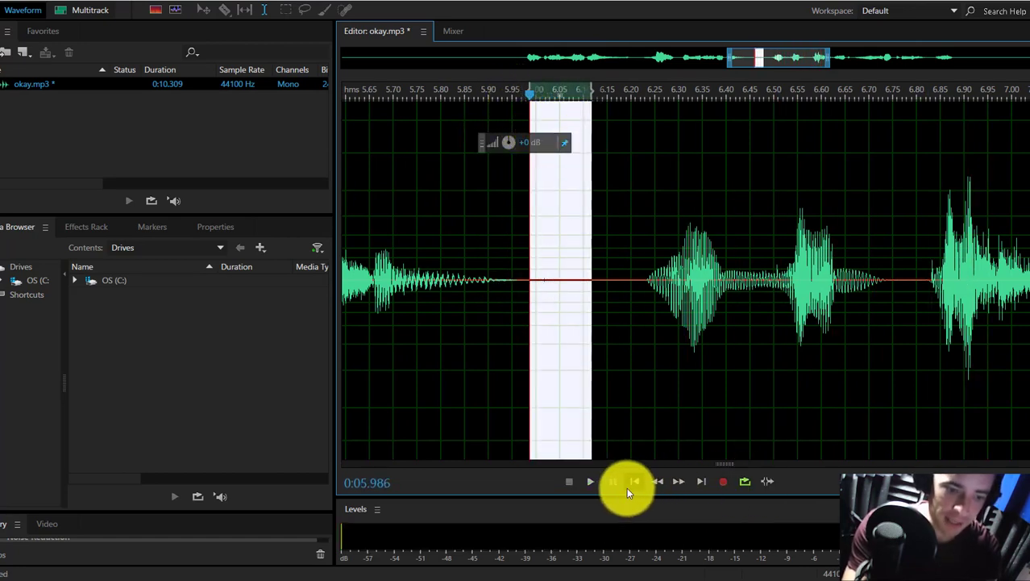
click(596, 484)
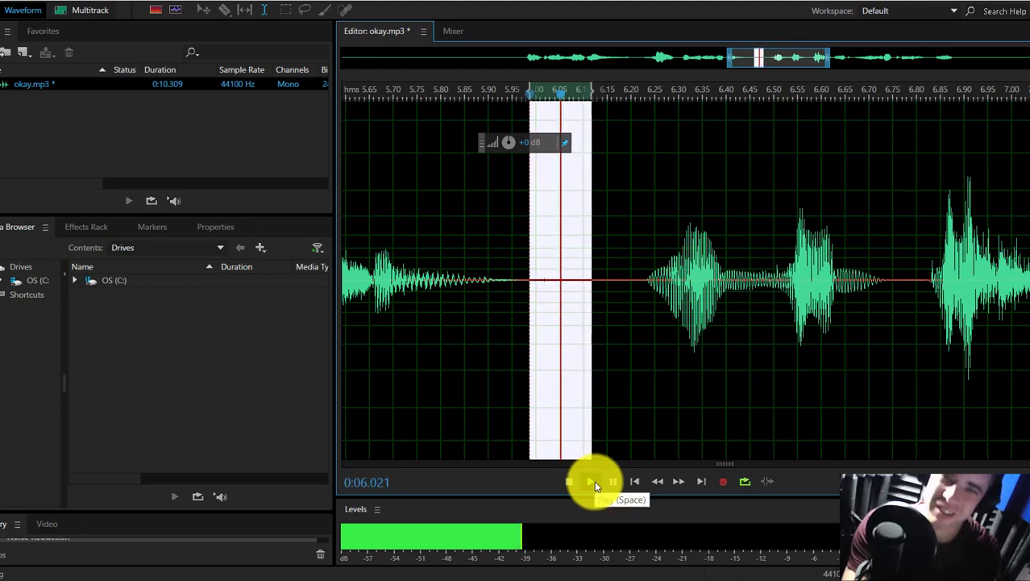
click(569, 482)
Step: Delete a short section of about 0.04 seconds from the pause near 6 seconds
click(568, 396)
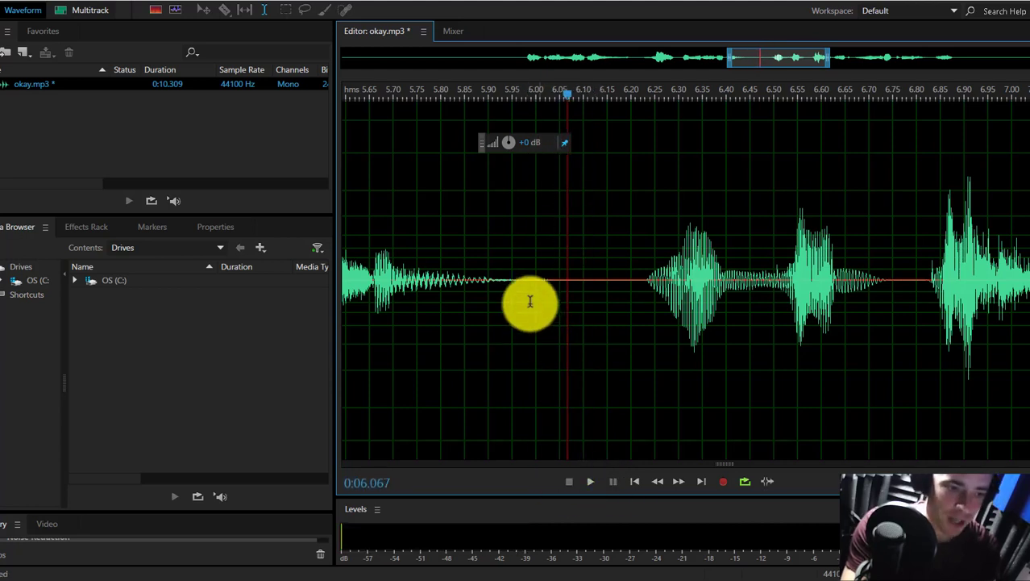
mouse_move(538, 294)
mouse_down()
mouse_move(553, 290)
mouse_move(555, 305)
mouse_up()
key(Delete)
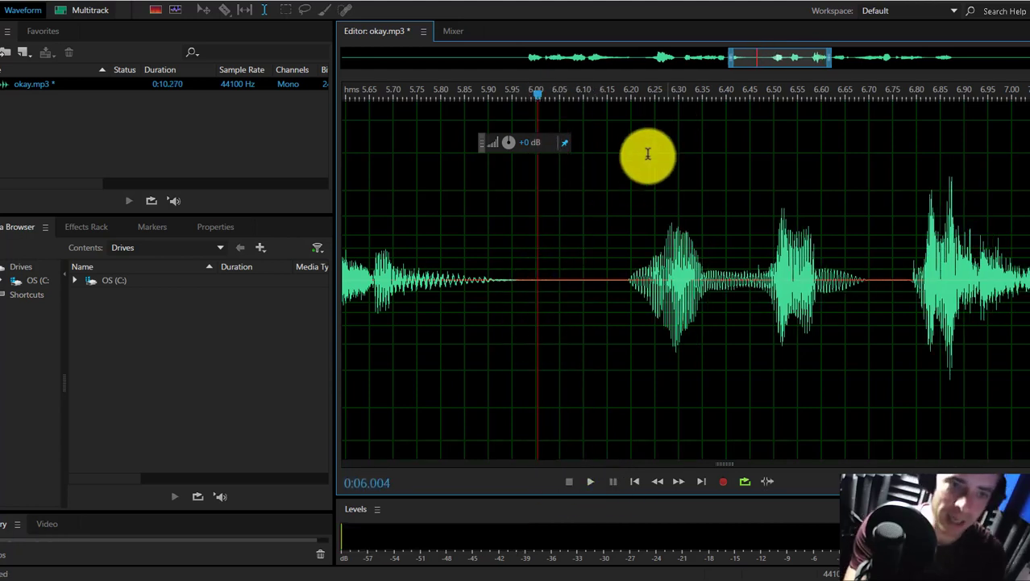
Step: Trim about 2.5 seconds of silence before the speech and all silence after about 6.4 seconds in the shortened recording
drag(731, 60, 194, 70)
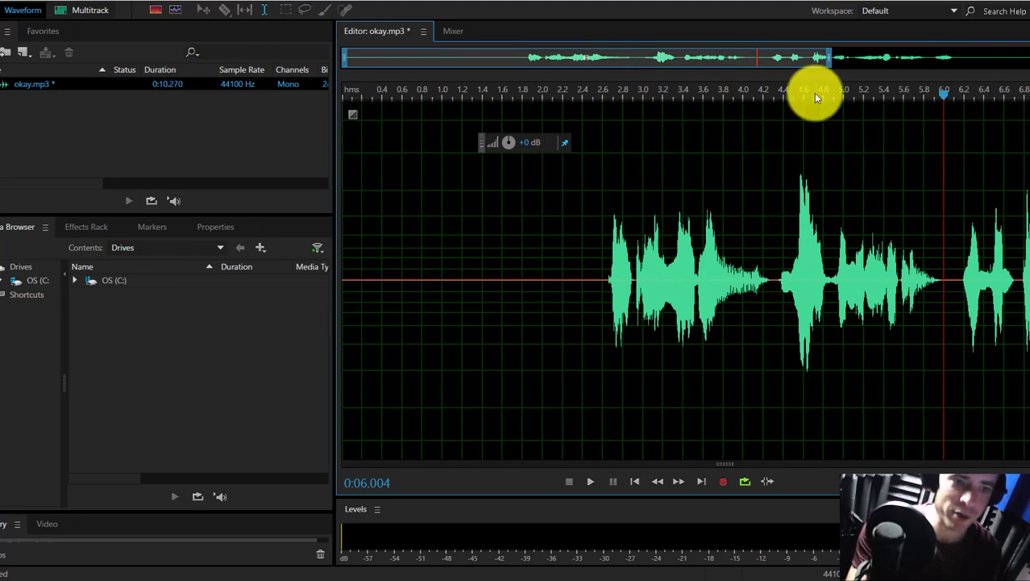
drag(828, 65, 1029, 66)
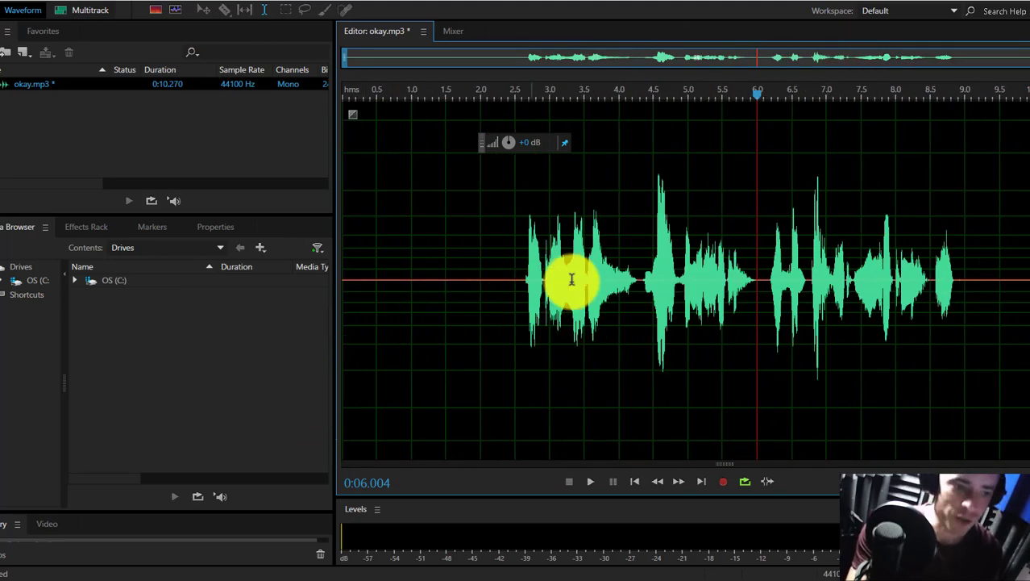
drag(514, 287, 5, 298)
key(Delete)
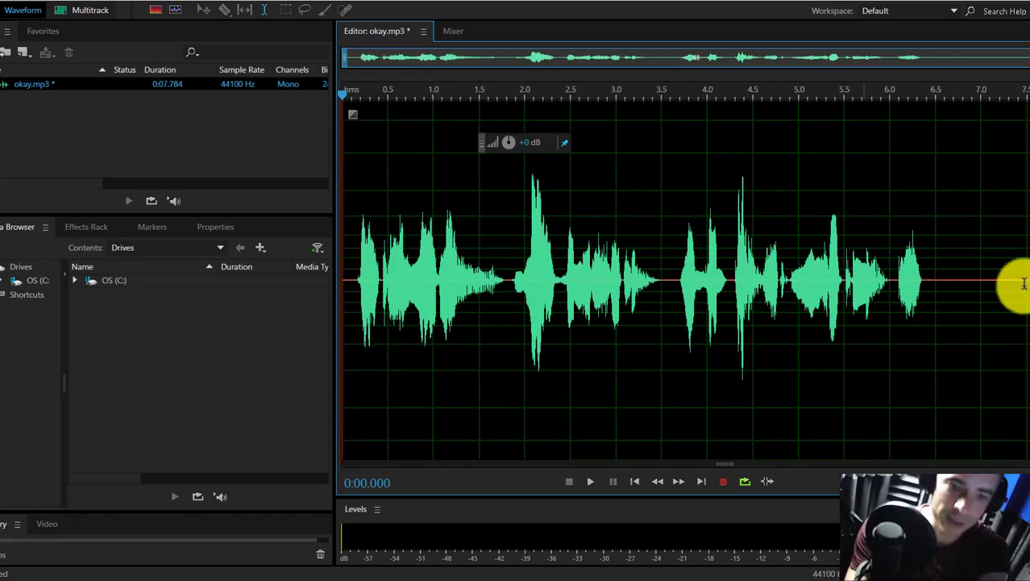
drag(931, 286, 1026, 293)
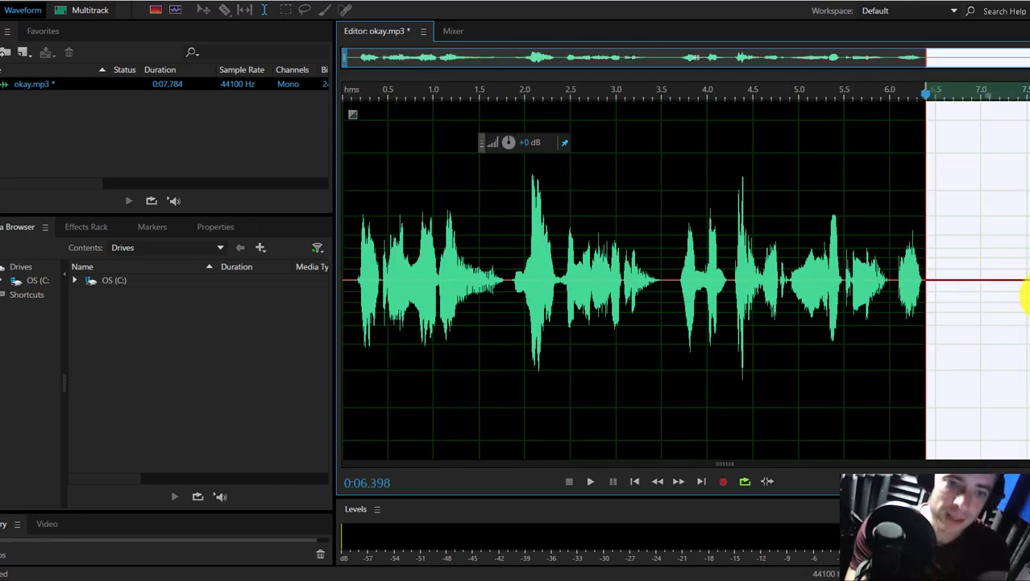
key(Delete)
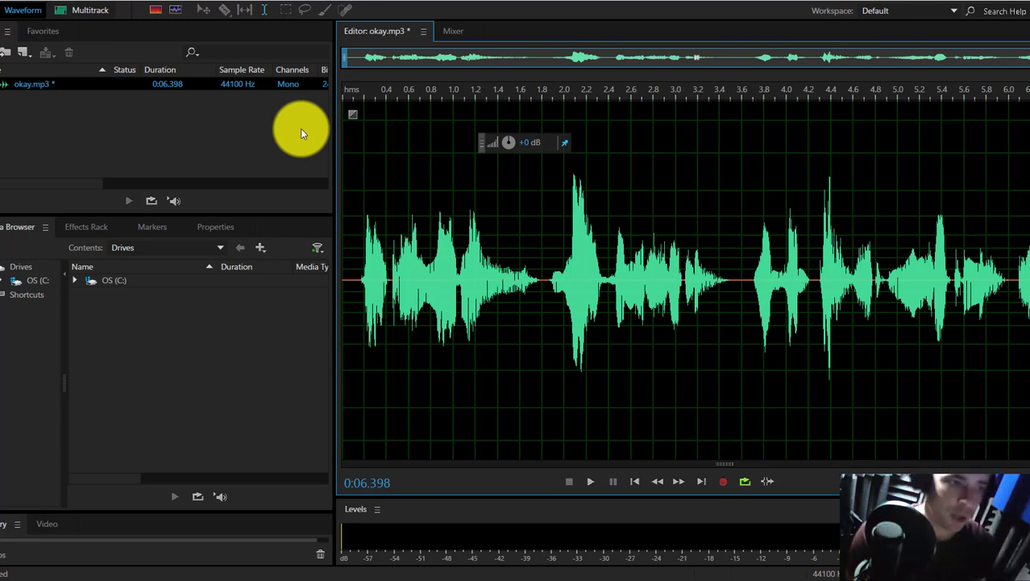
Step: Apply Dynamics Processing to the recording with a 2.49:1 compressor above -12.43 dB and a neutral 1.00:1 ratio below
click(111, 3)
mouse_move(209, 150)
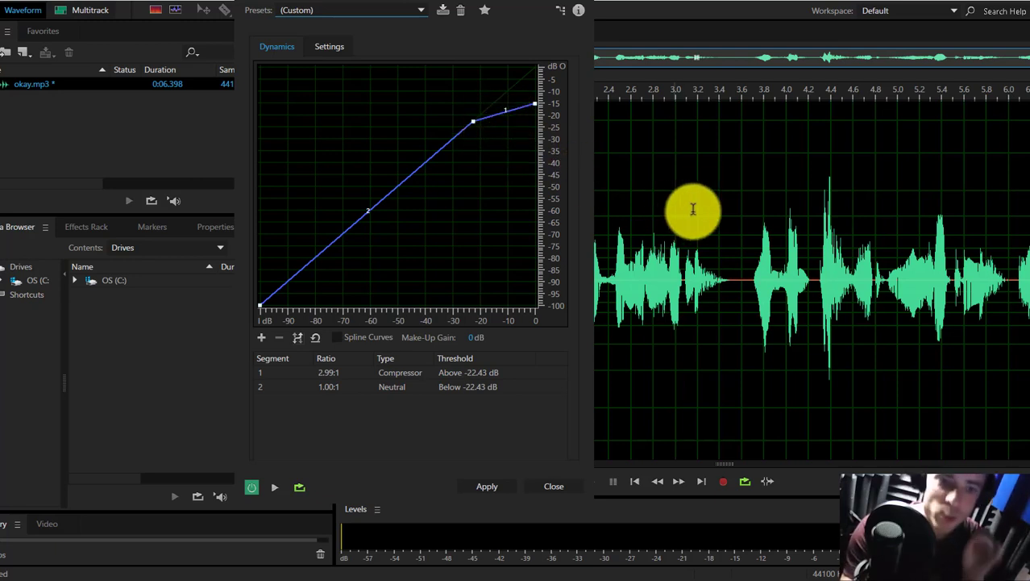
drag(500, 2, 325, 3)
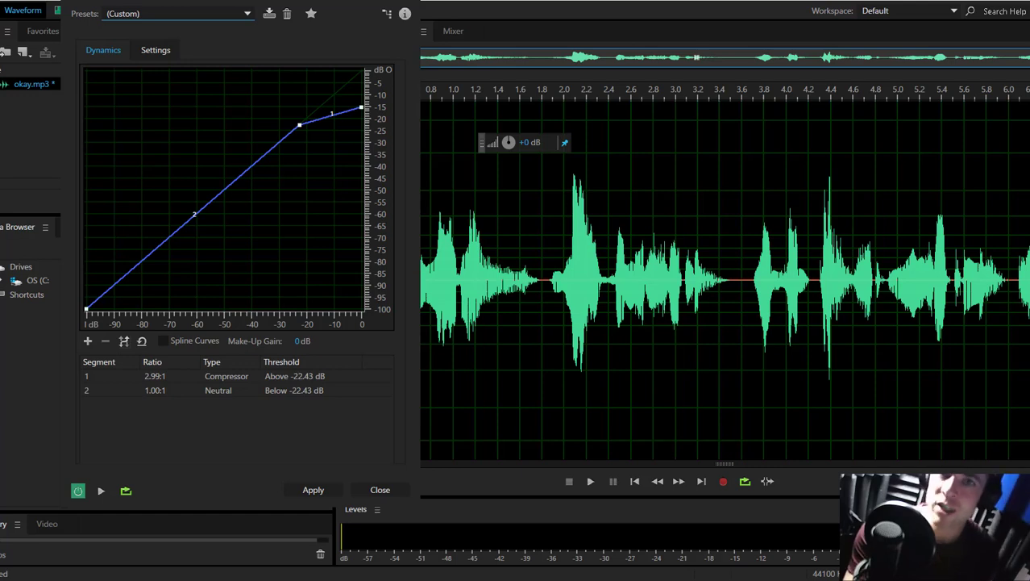
mouse_move(300, 124)
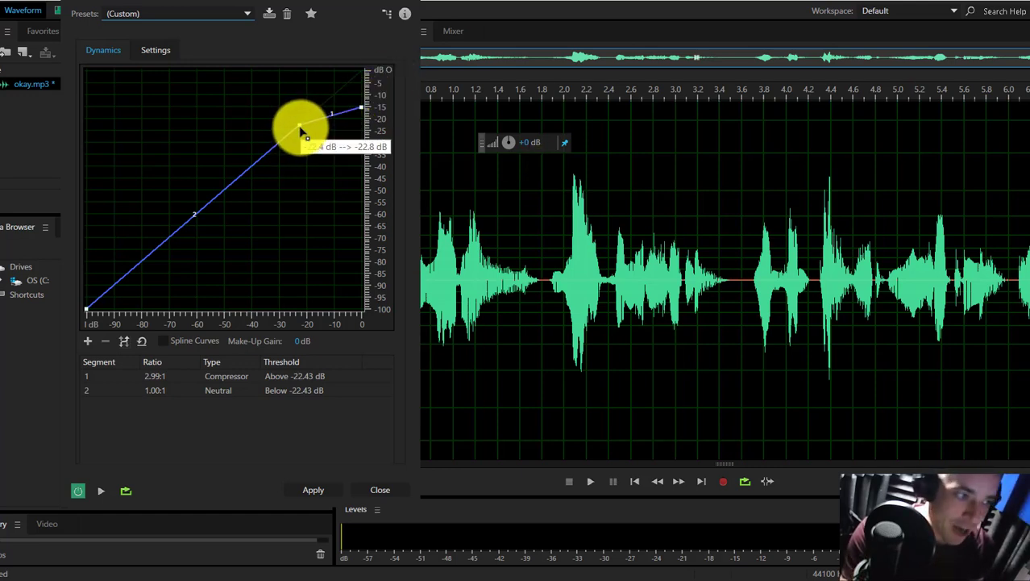
drag(300, 124, 326, 101)
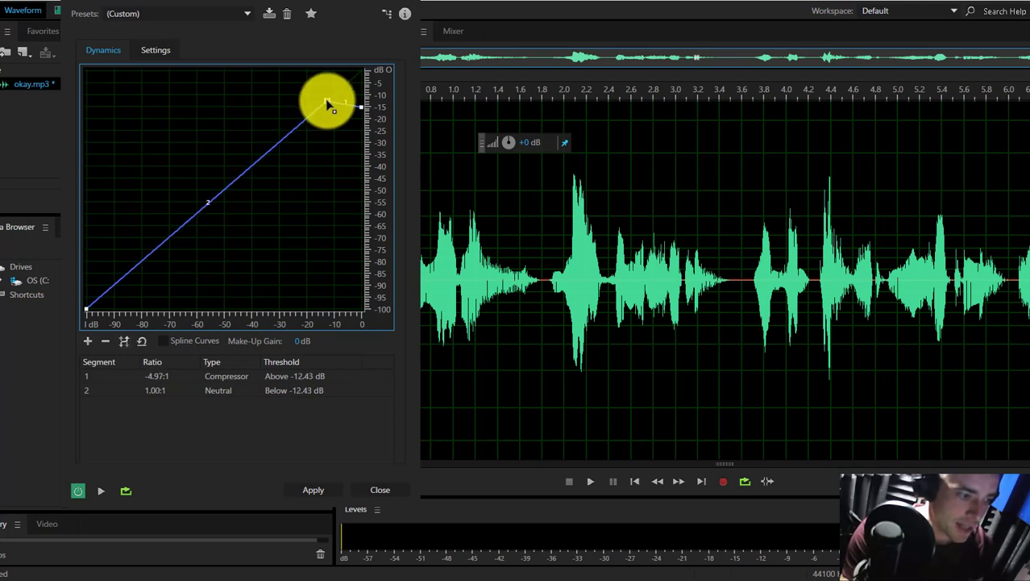
mouse_move(361, 108)
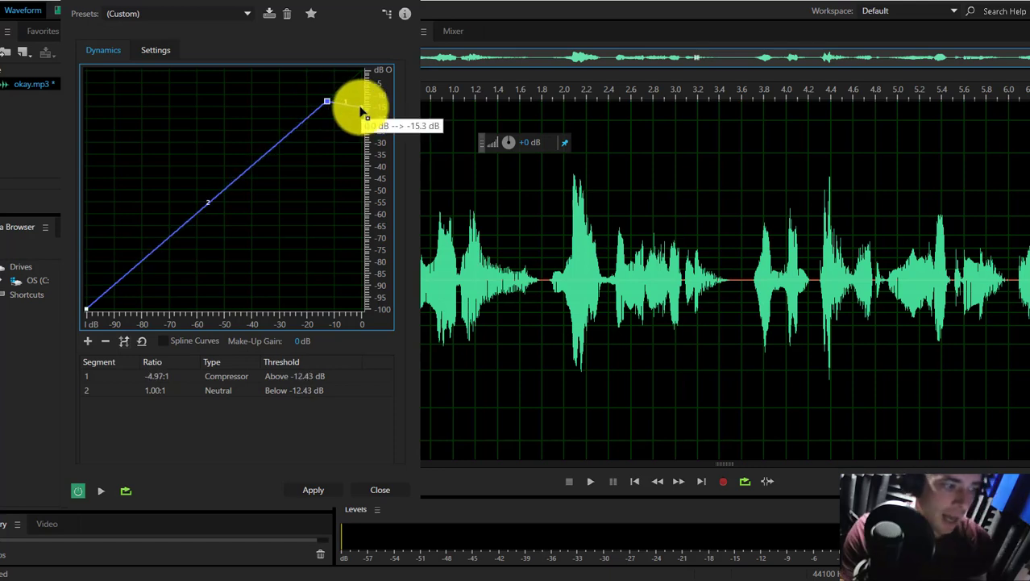
drag(362, 106, 368, 94)
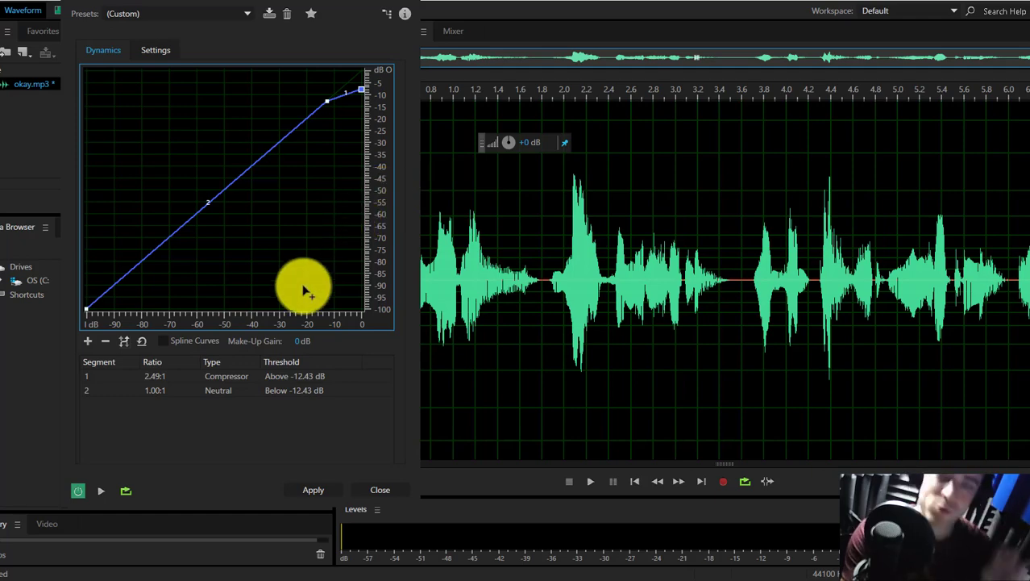
click(307, 490)
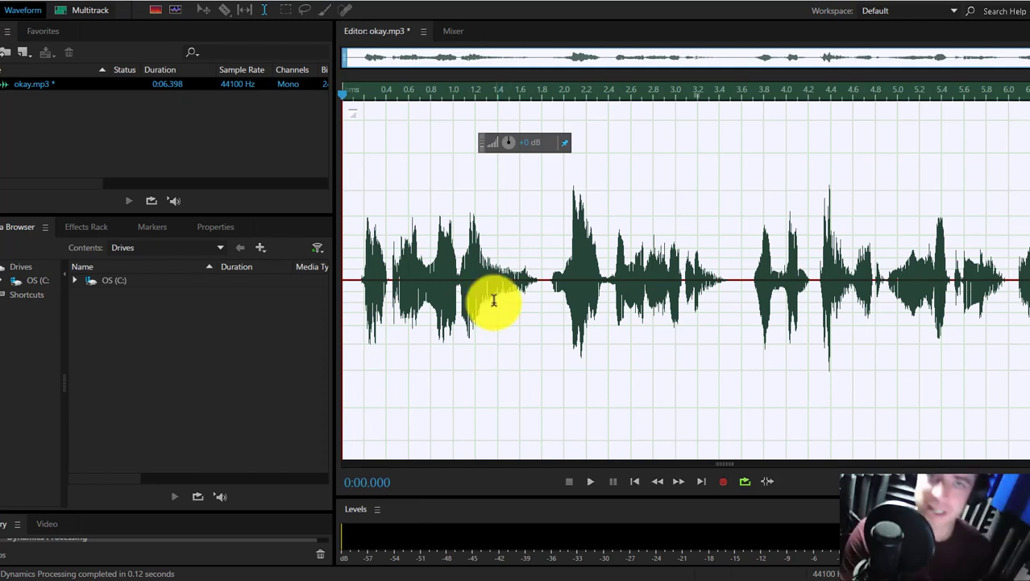
Step: Normalize the whole recording to -0.10 dB
click(129, 2)
mouse_move(189, 151)
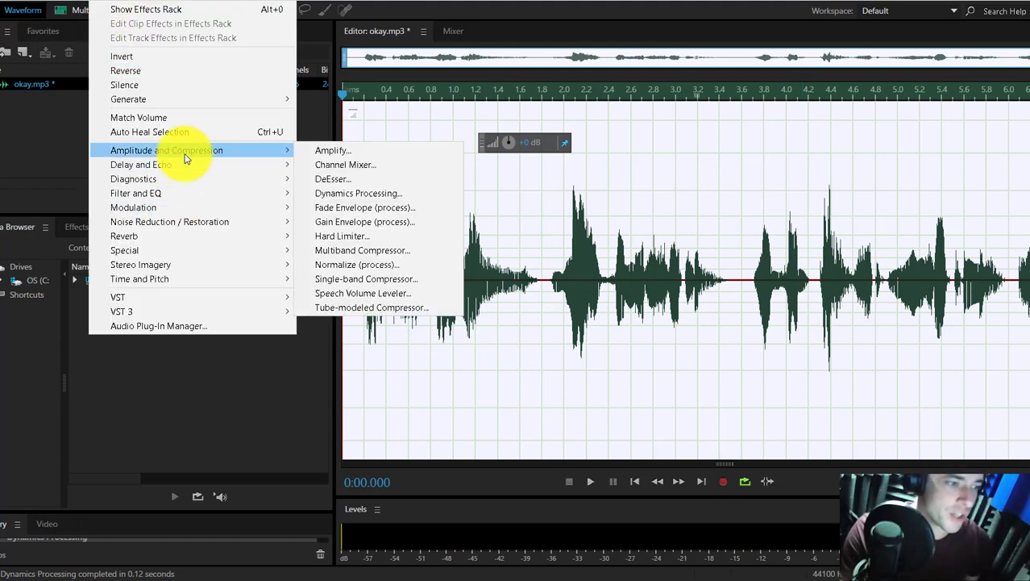
click(368, 266)
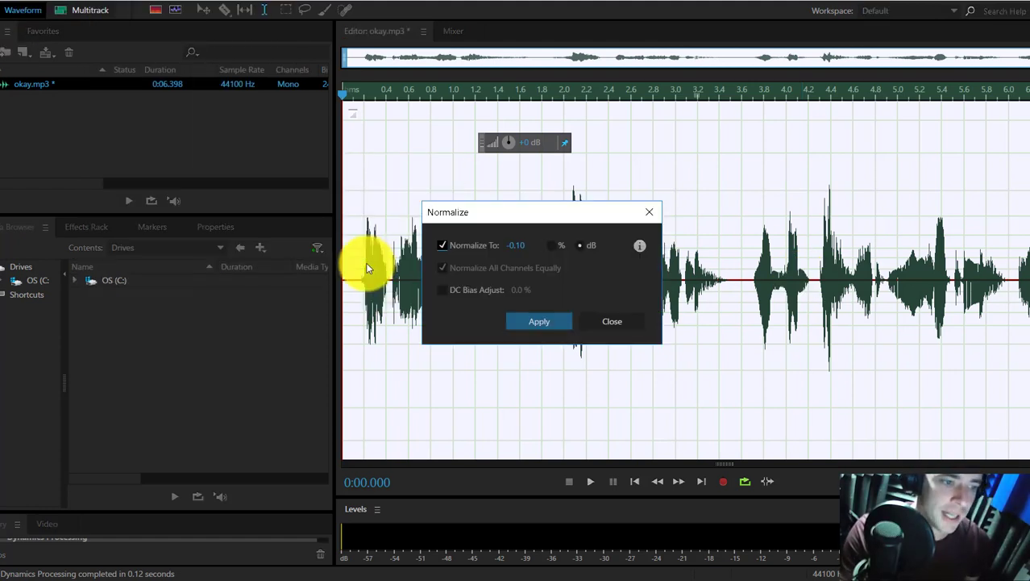
click(554, 321)
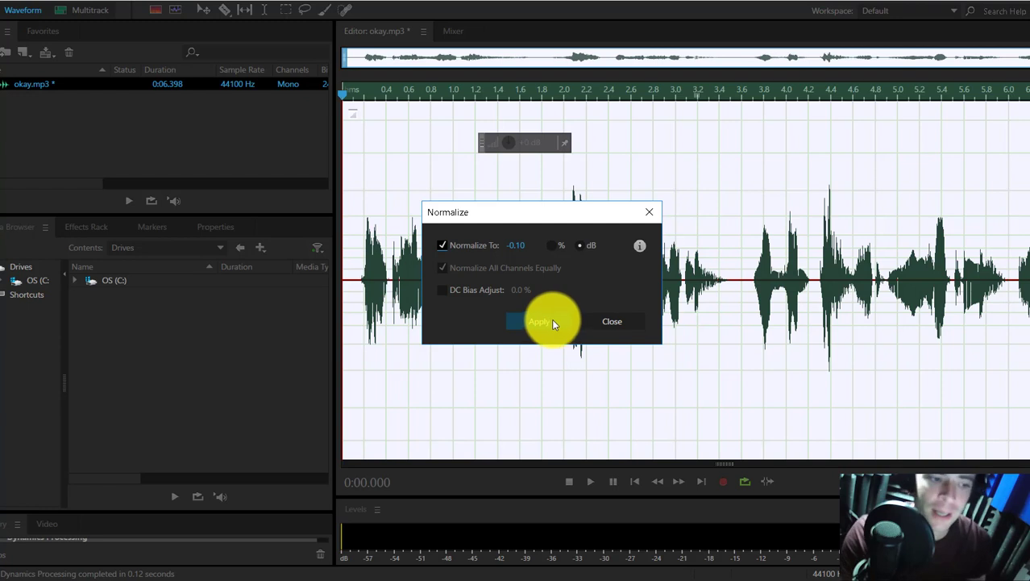
click(551, 319)
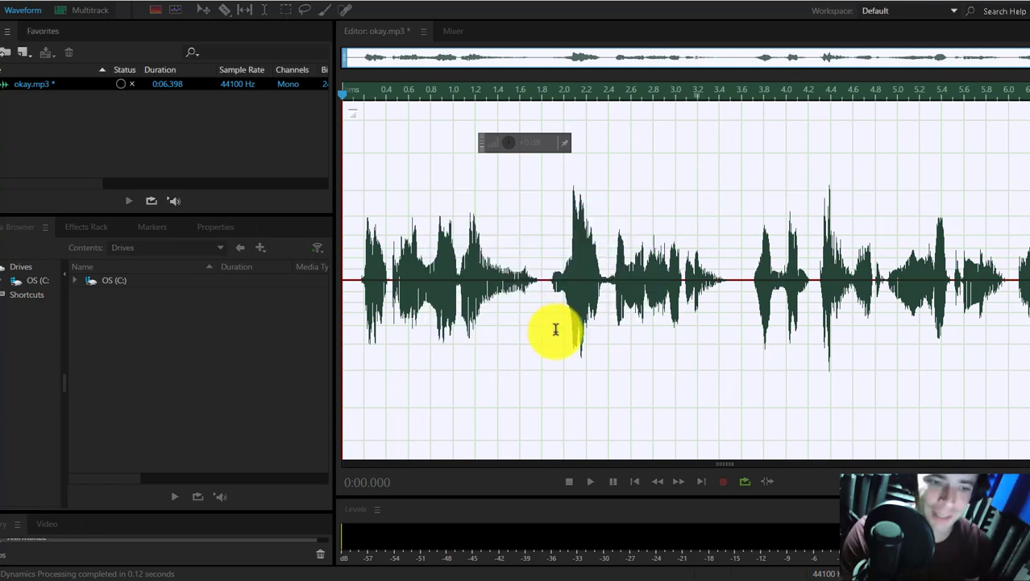
Step: Play back the normalized recording and turn off loop playback
key(space)
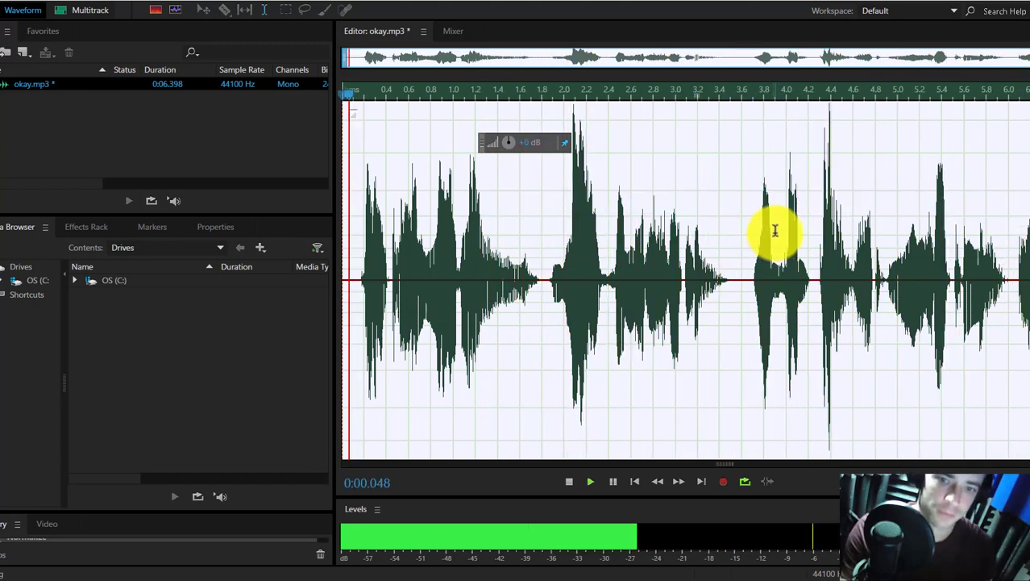
click(744, 482)
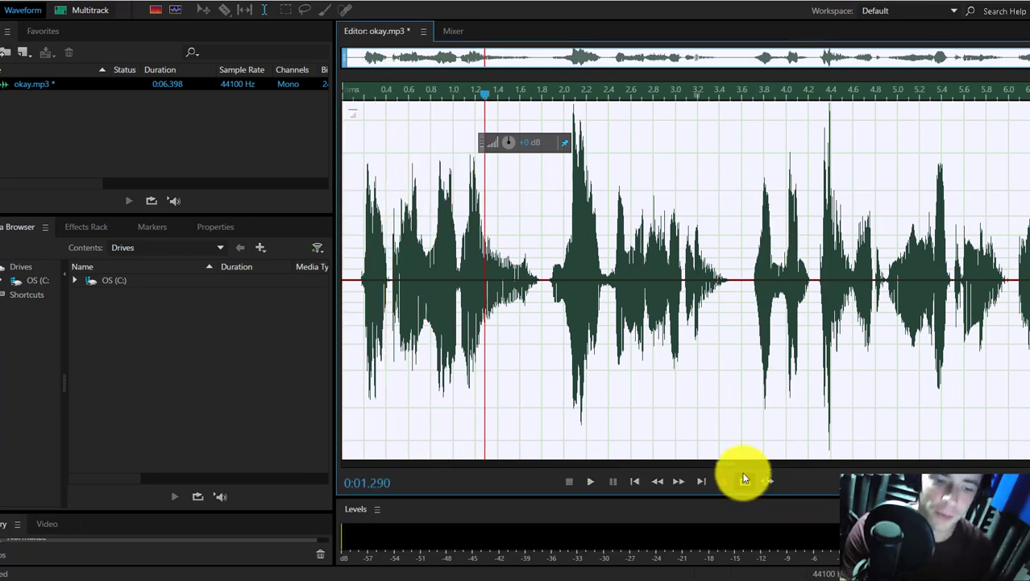